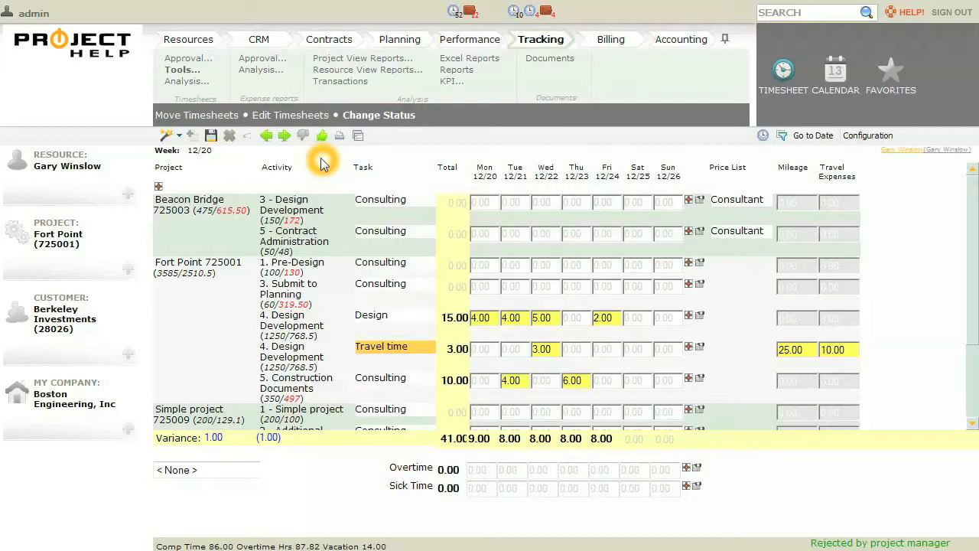
Submit the week 12/20 timesheet for approval and save the explanations for the deviating project hours
left_click(322, 135)
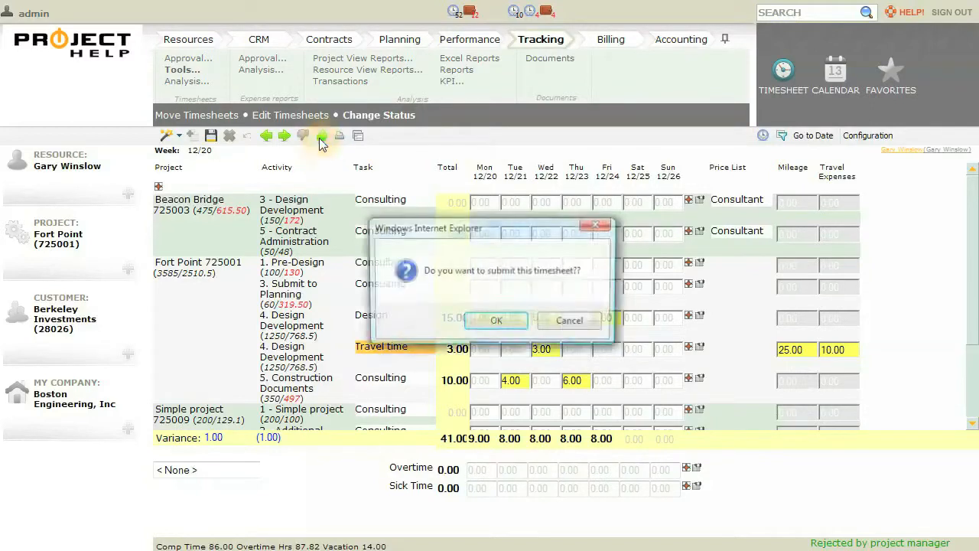
left_click(479, 320)
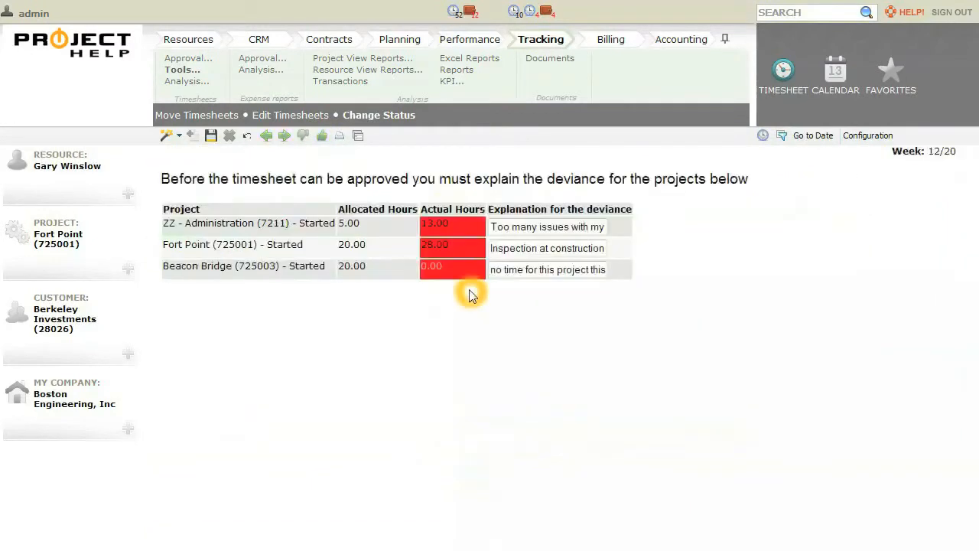
left_click(537, 227)
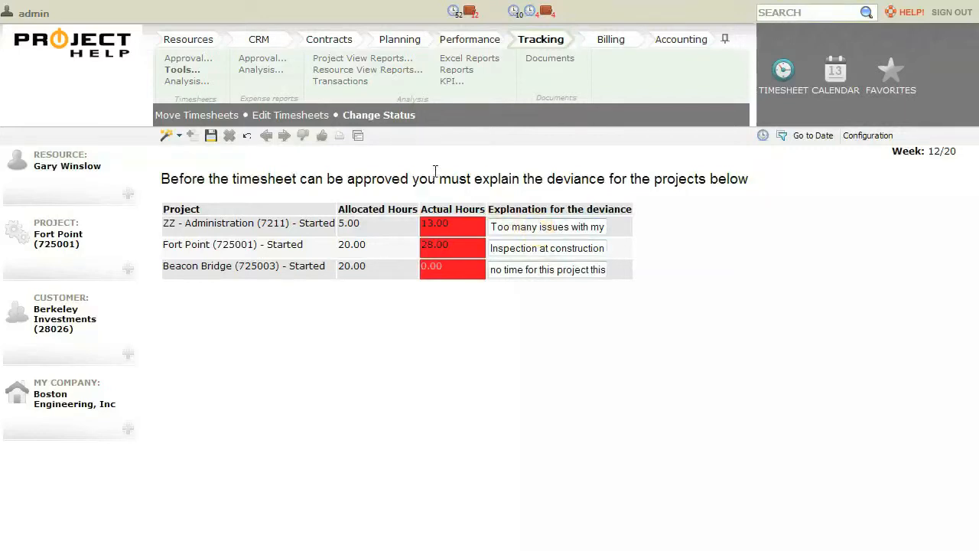
left_click(212, 137)
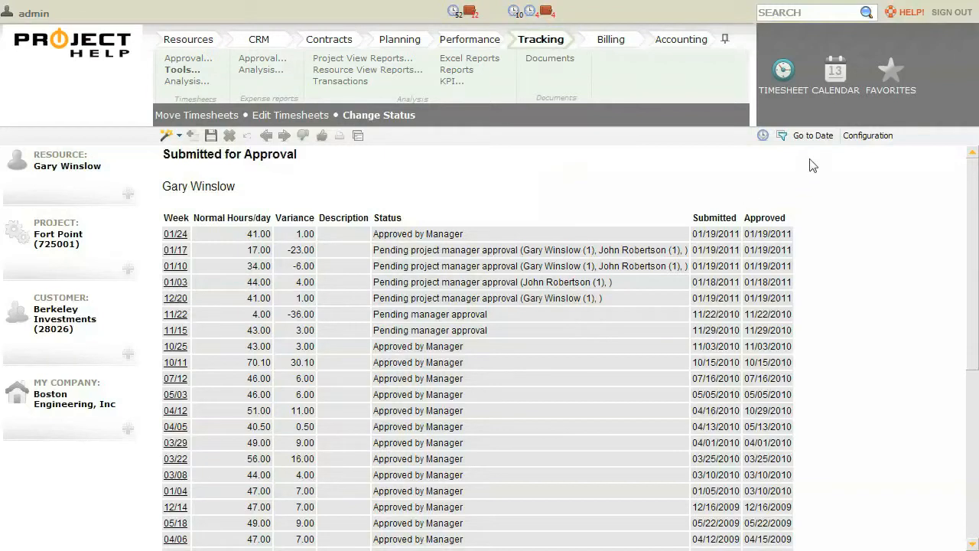
Go by date to the submitted timesheet for the week of 12/20 to view its status
left_click(812, 137)
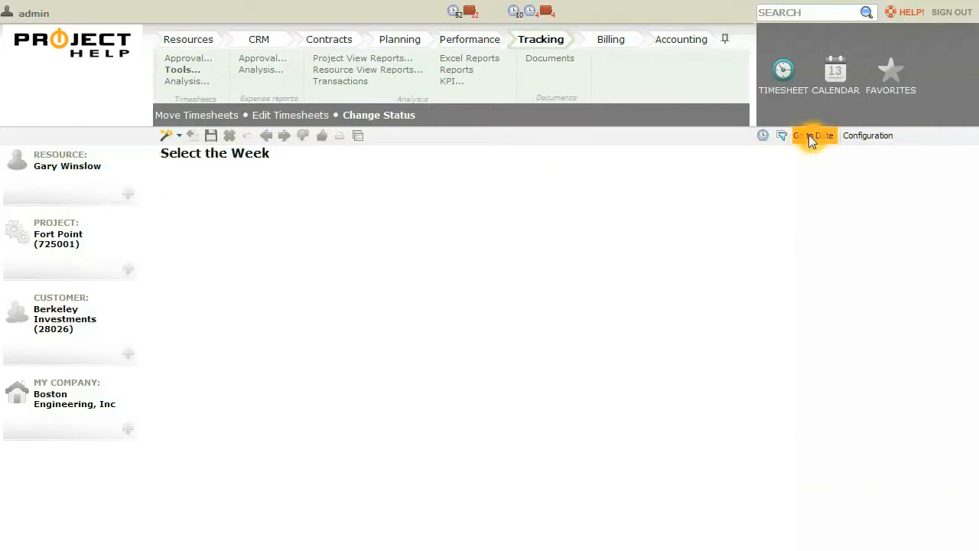
left_click(444, 178)
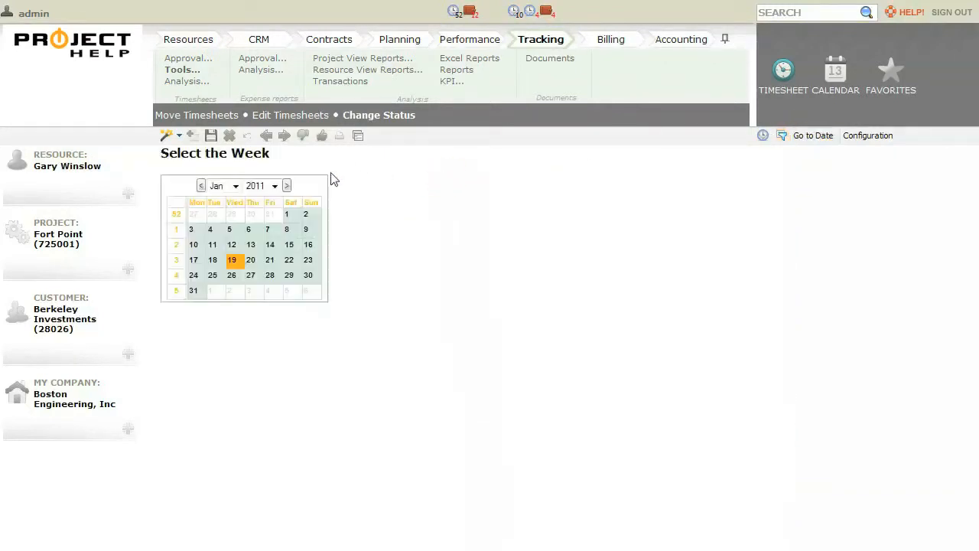
left_click(209, 189)
left_click(202, 188)
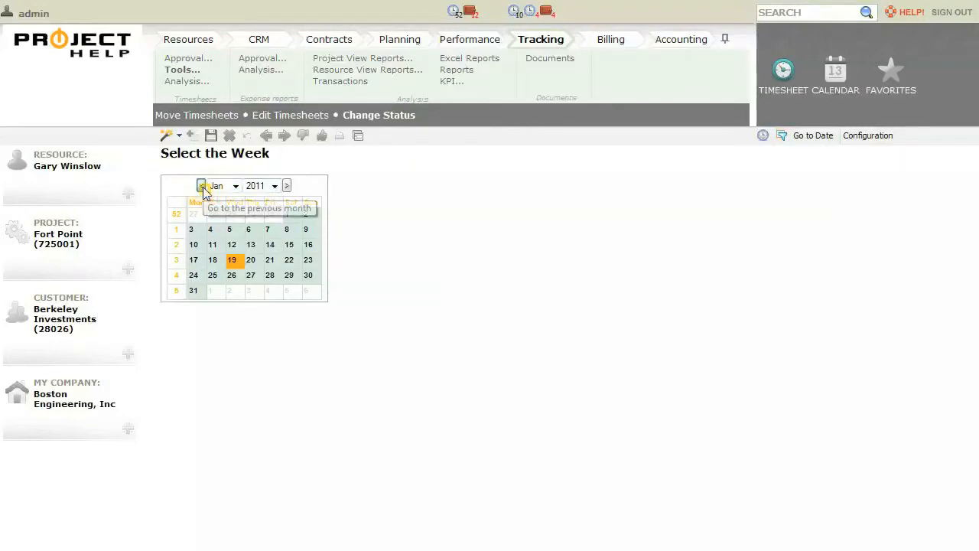
left_click(198, 261)
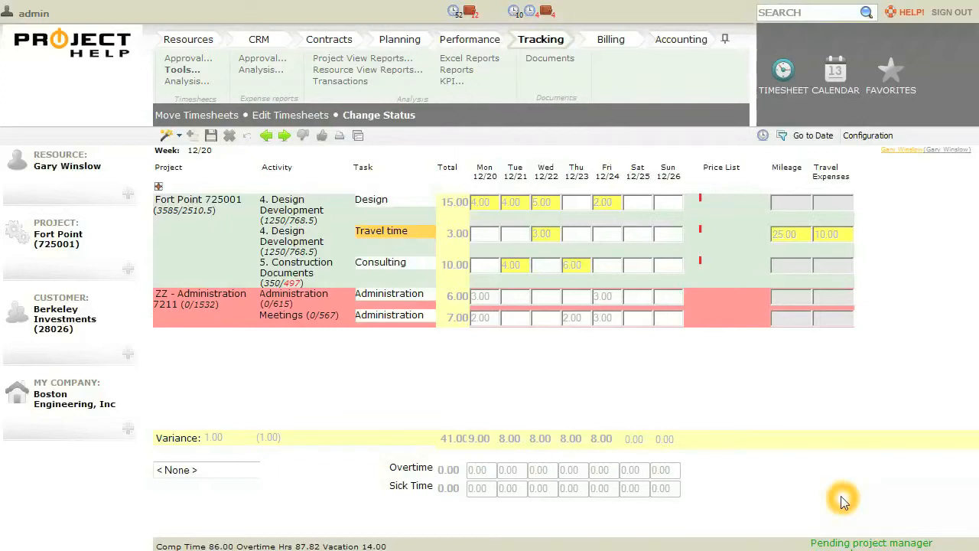
Open the Missing Timesheets list, review its not-started and pending approval columns, and select the second listed employee
left_click(574, 149)
left_click(548, 41)
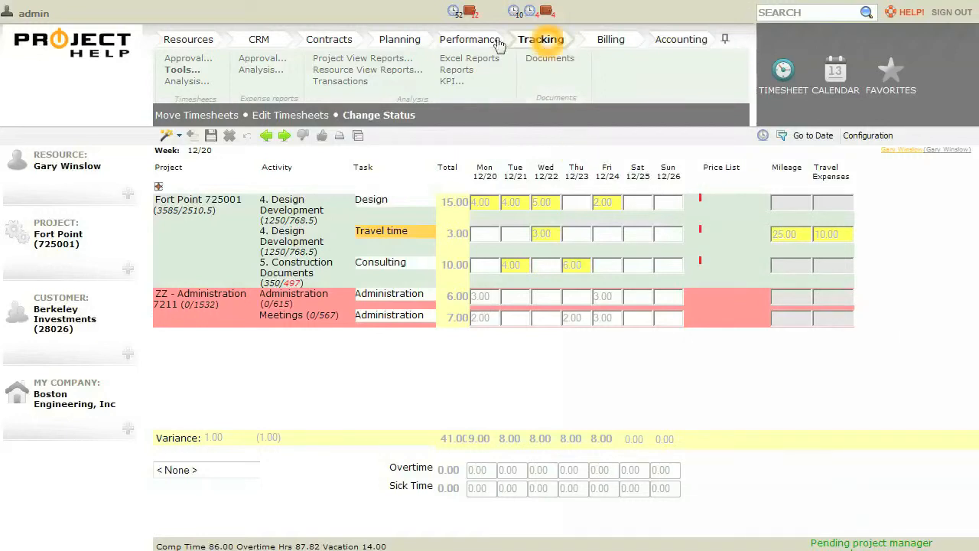
left_click(195, 60)
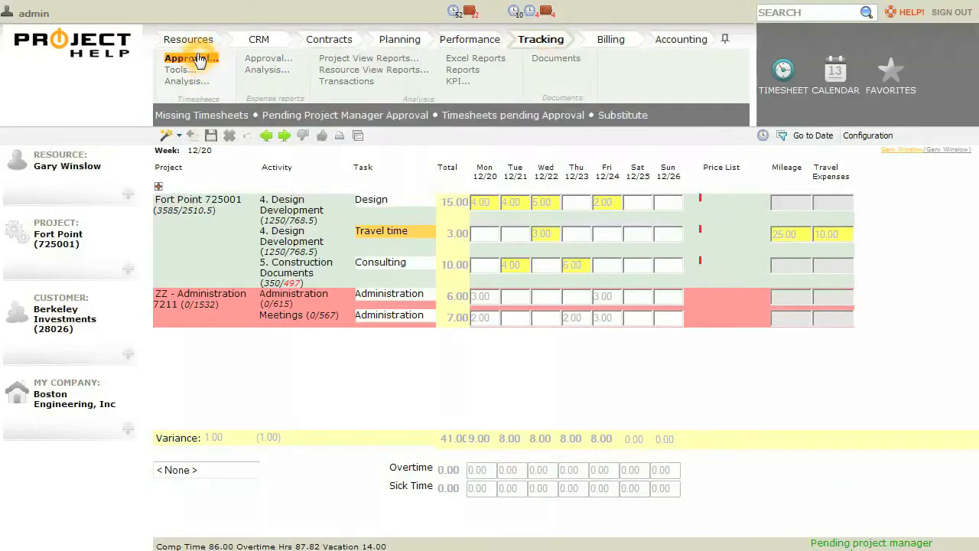
left_click(192, 119)
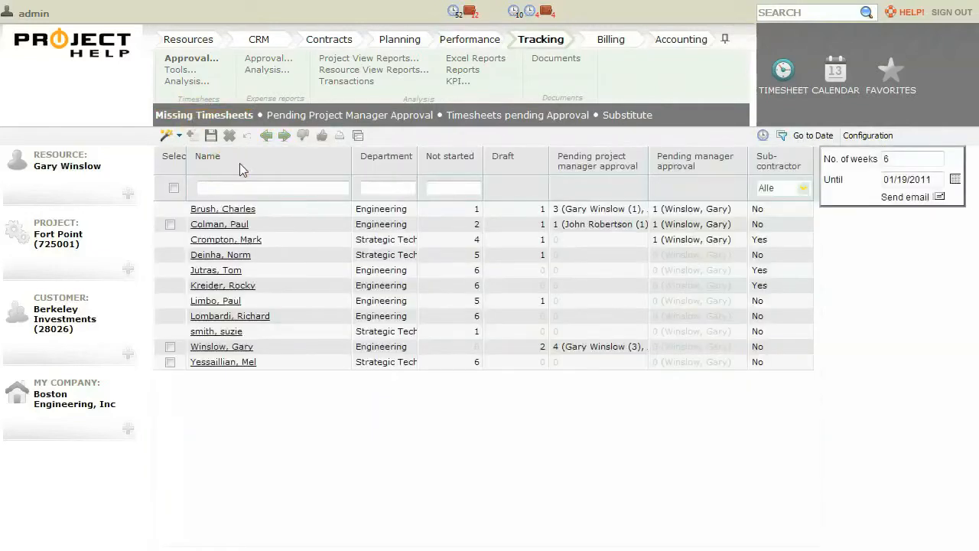
left_click(243, 163)
left_click(448, 162)
left_click(588, 177)
left_click(683, 185)
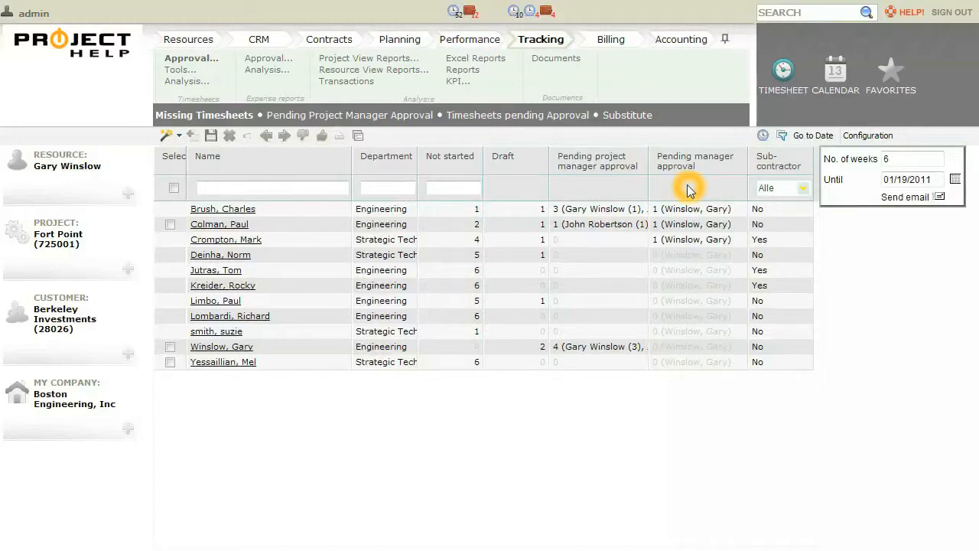
left_click(169, 224)
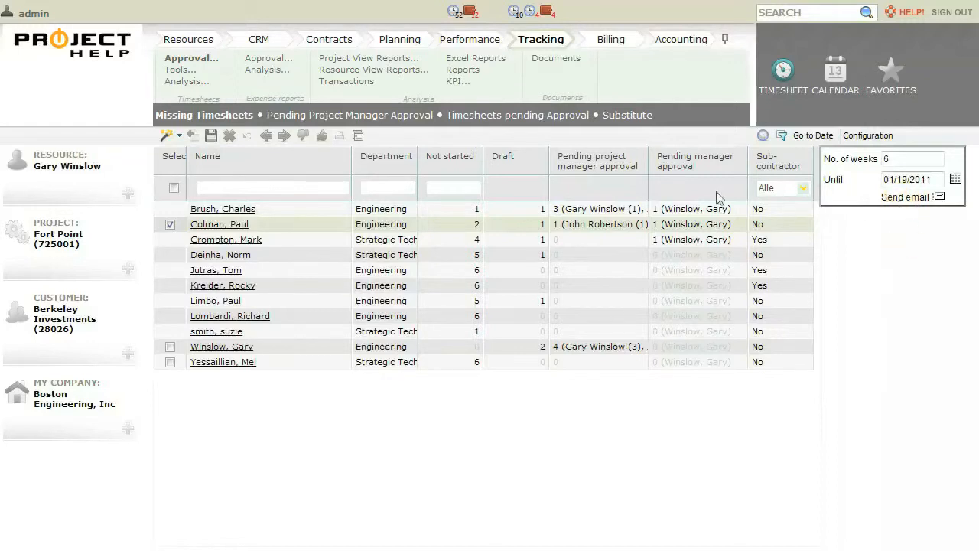
Open the current resource's Project Manager dashboard and locate the project manager and manager timesheet approval lists
left_click(17, 166)
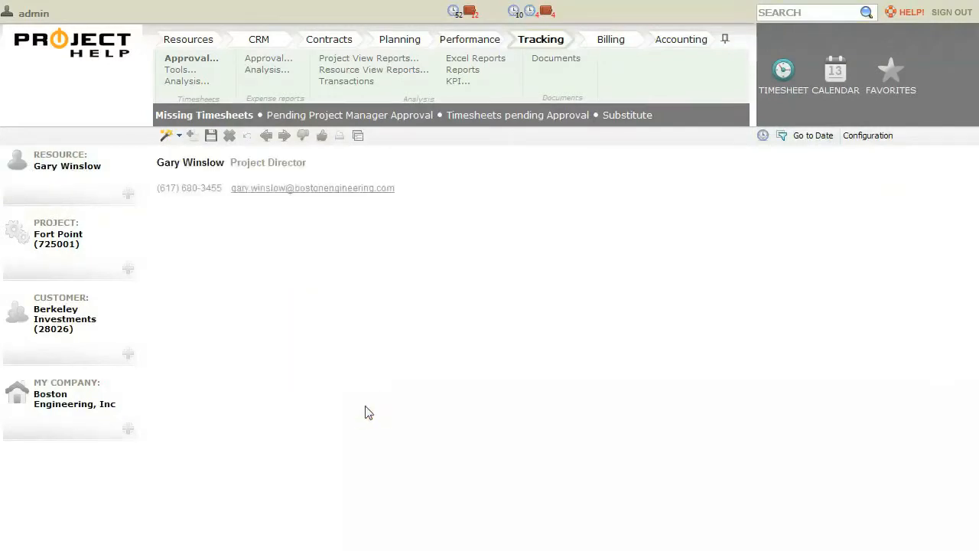
left_click(338, 522)
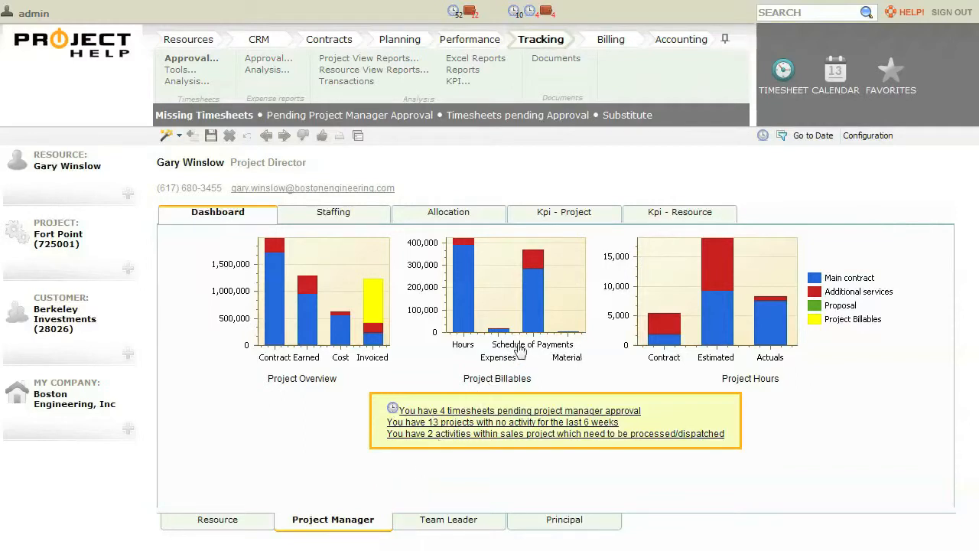
left_click(545, 42)
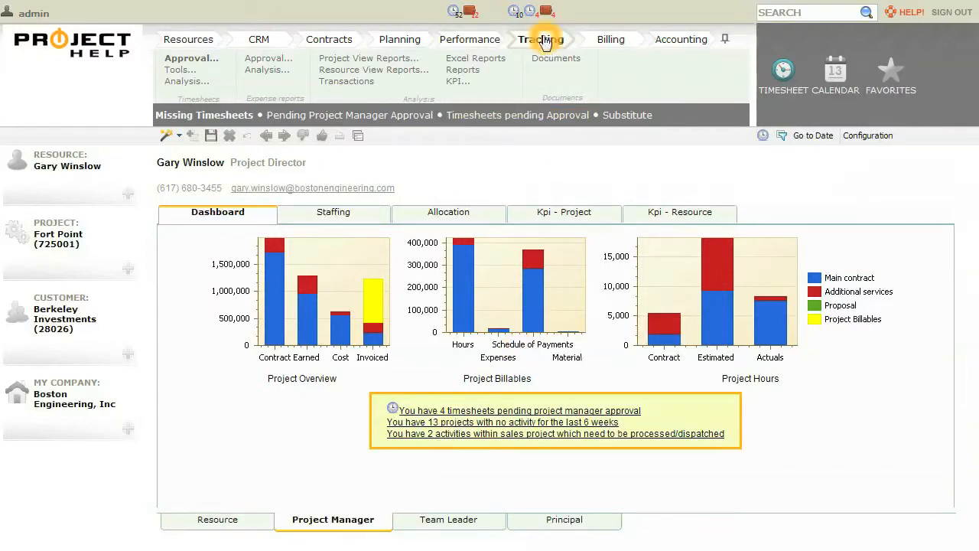
left_click(197, 64)
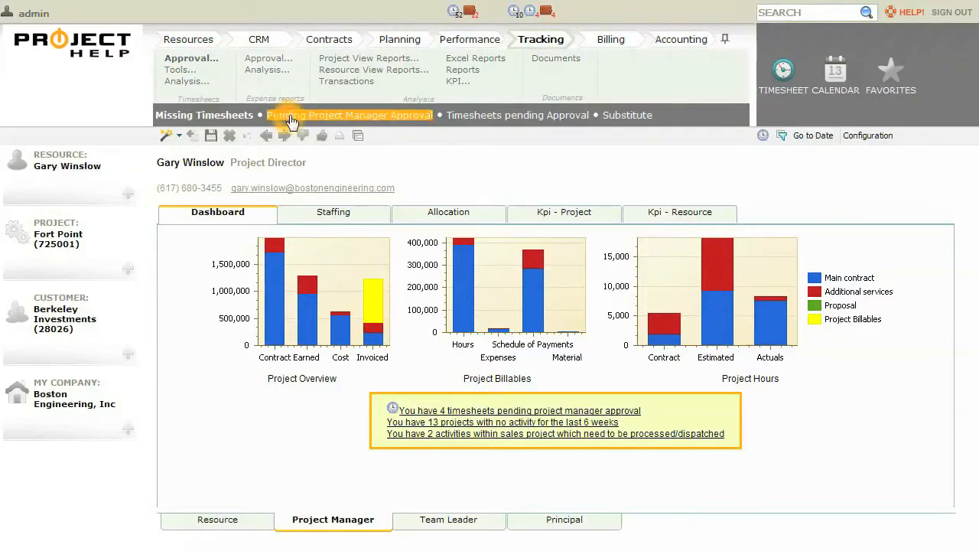
left_click(316, 122)
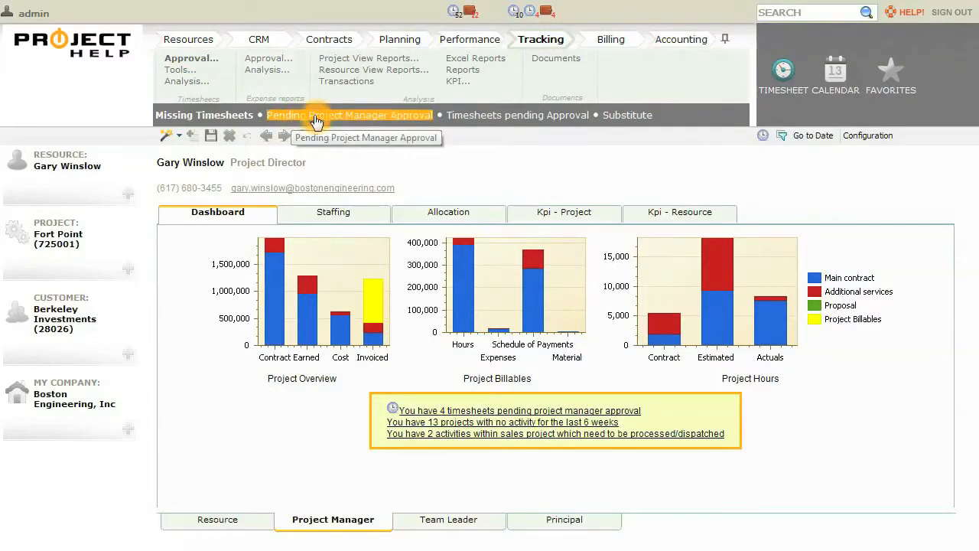
left_click(483, 121)
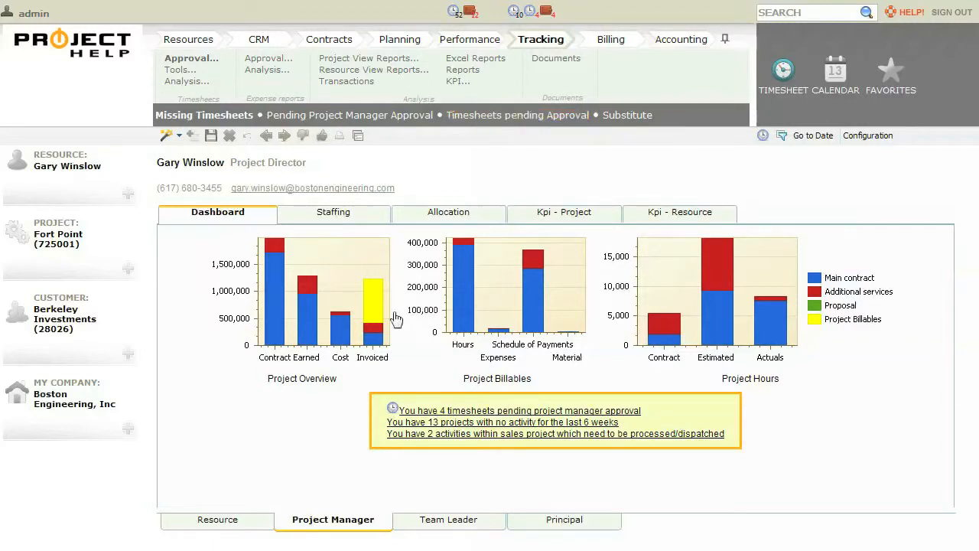
Preview which projects have timesheets pending project manager approval, using the dashboard notice and the header indicator
left_click(422, 411)
left_click(459, 413)
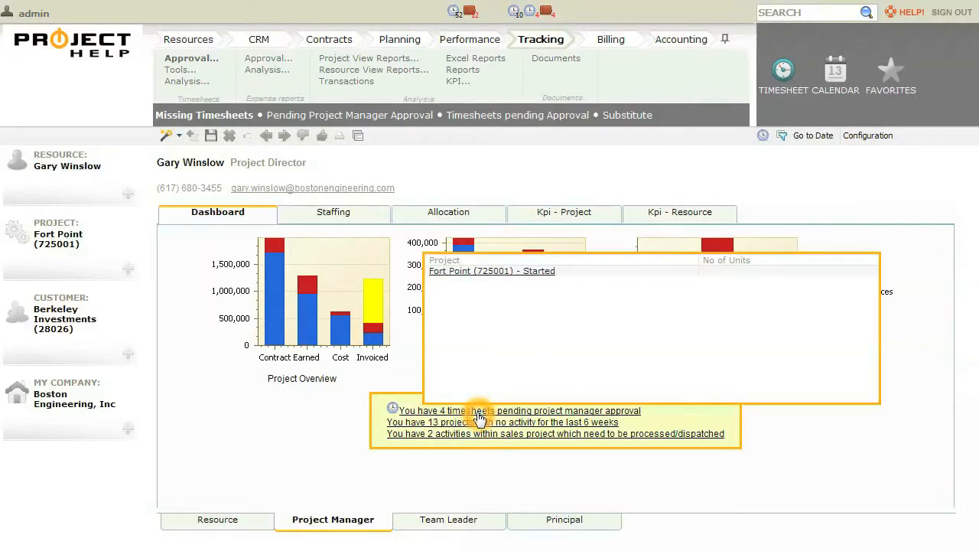
left_click(466, 274)
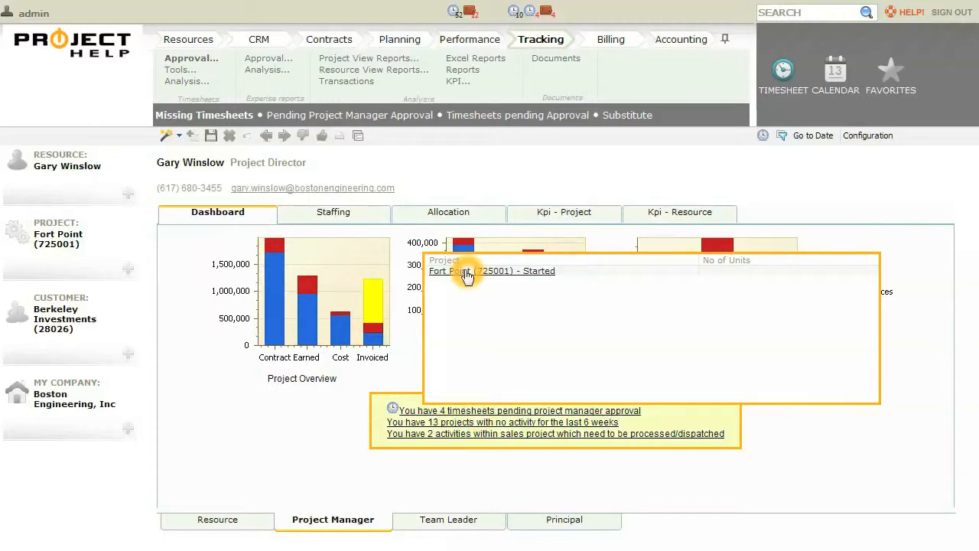
left_click(442, 411)
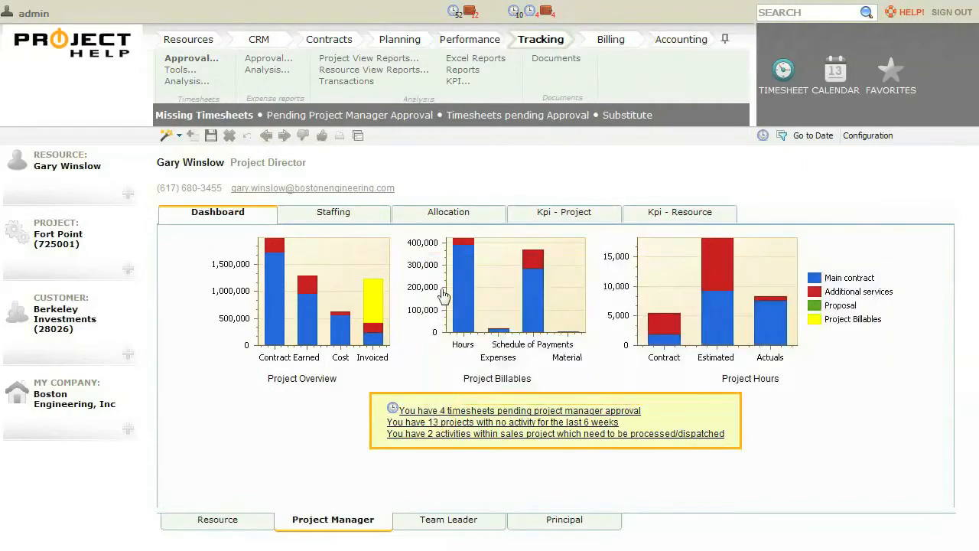
left_click(529, 13)
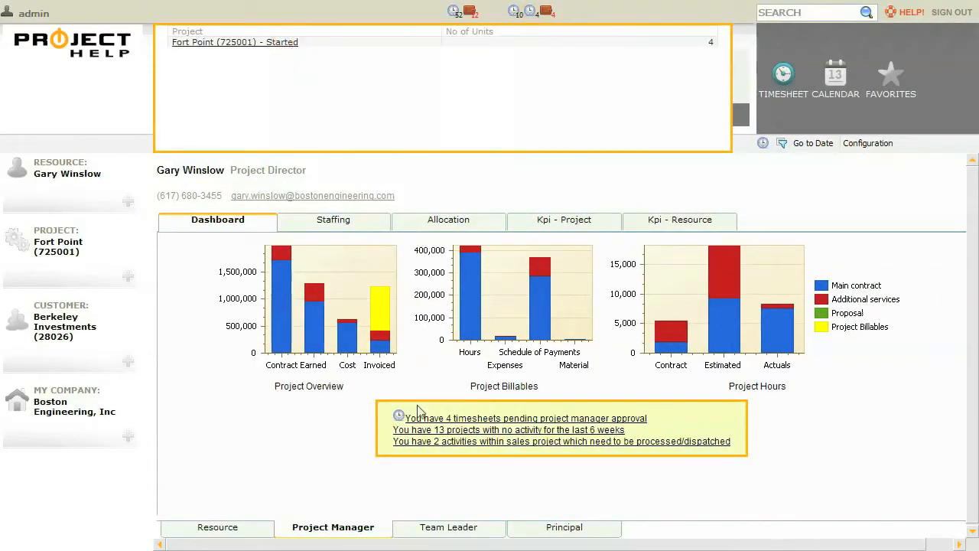
Switch to the Team Leader dashboard and preview the employees with timesheets pending manager approval
left_click(438, 525)
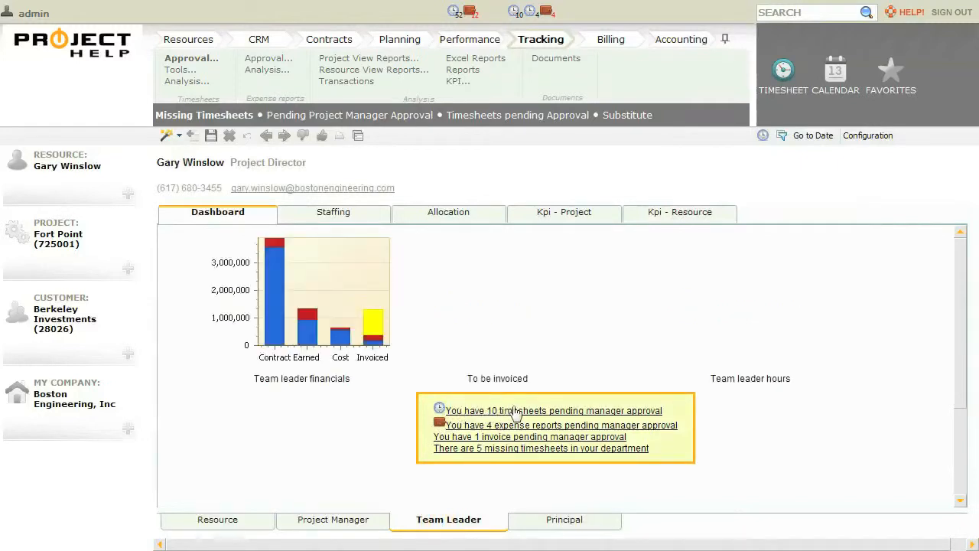
mouse_move(524, 413)
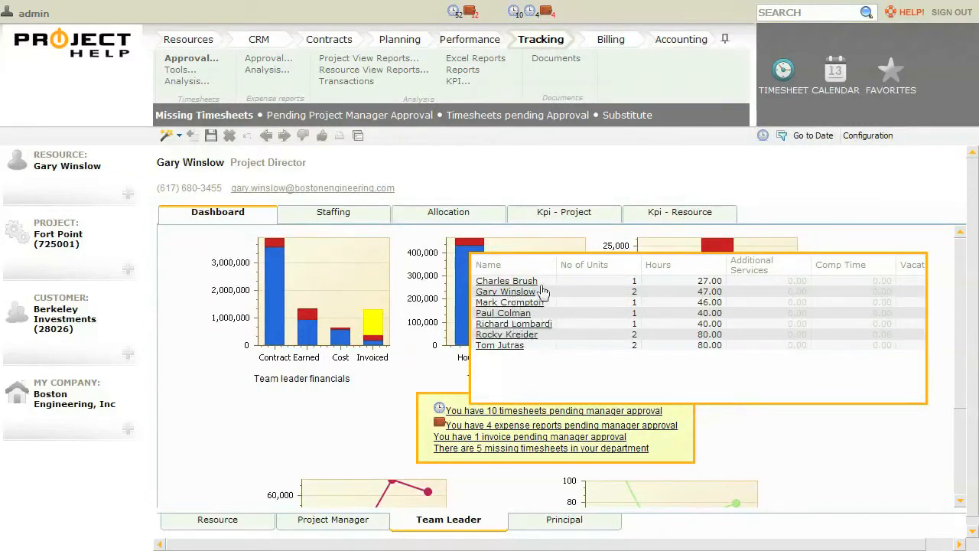
left_click(535, 254)
left_click(514, 15)
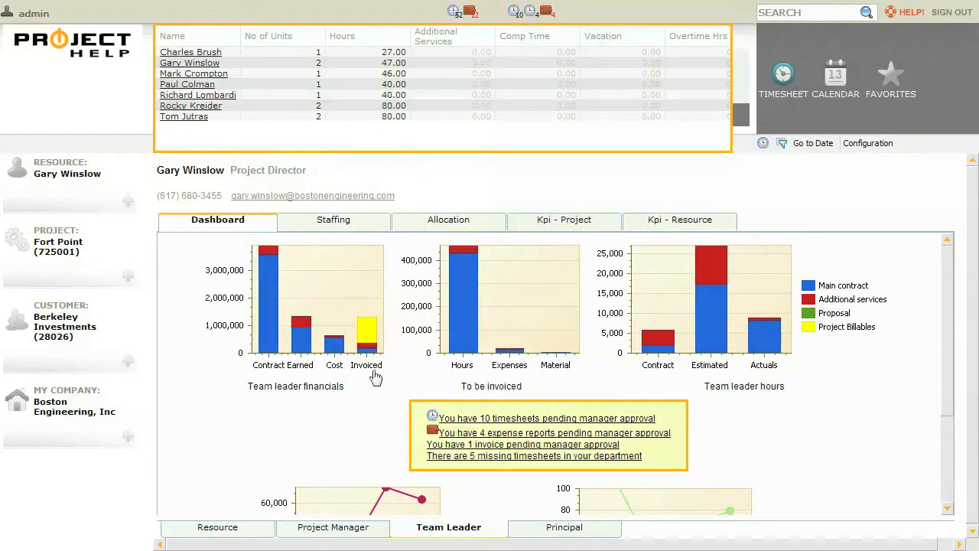
left_click(340, 434)
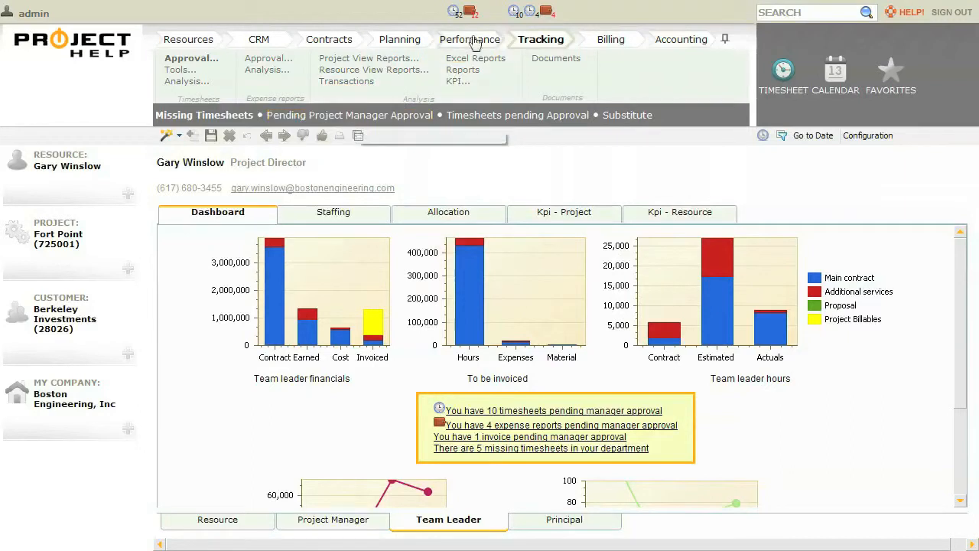
Open the current resource's non-approved week 12/20 timesheet for the Fort Point project from the pending project manager approvals
left_click(532, 16)
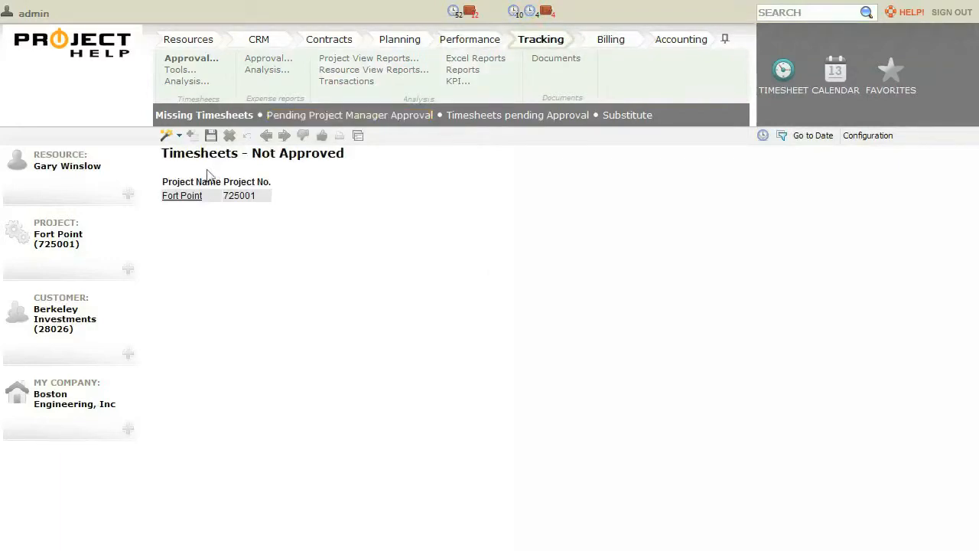
left_click(186, 198)
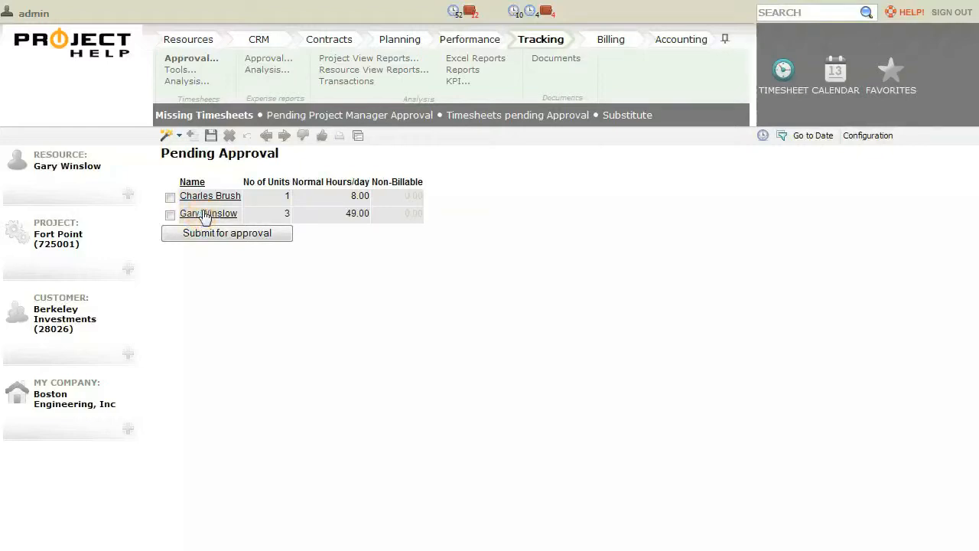
left_click(206, 215)
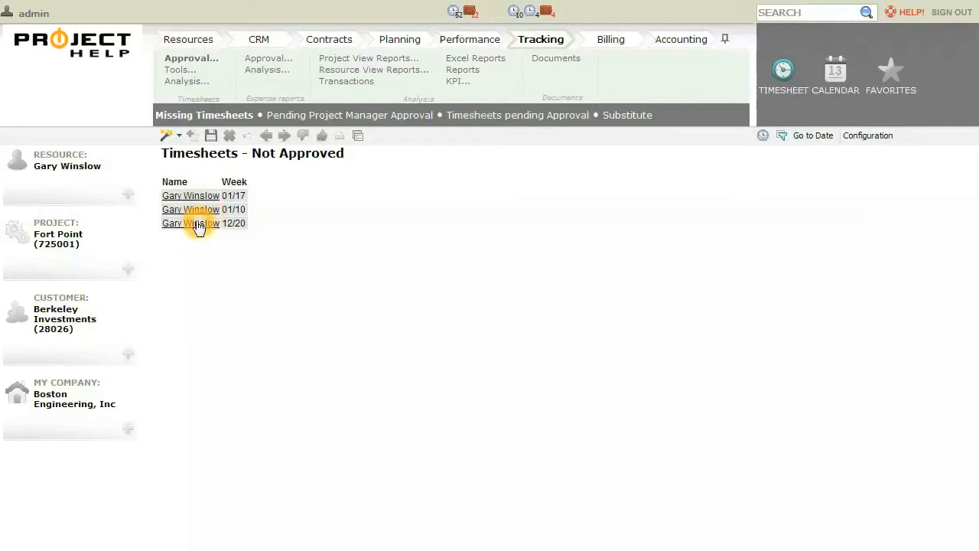
left_click(198, 223)
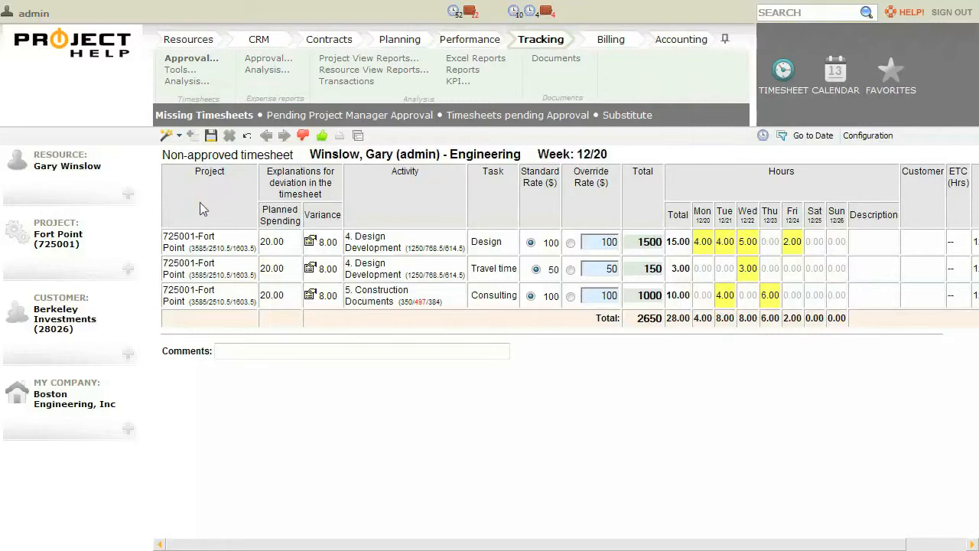
Examine the project hour figures on the first Fort Point line of the non-approved timesheet
left_click(195, 243)
left_click(199, 248)
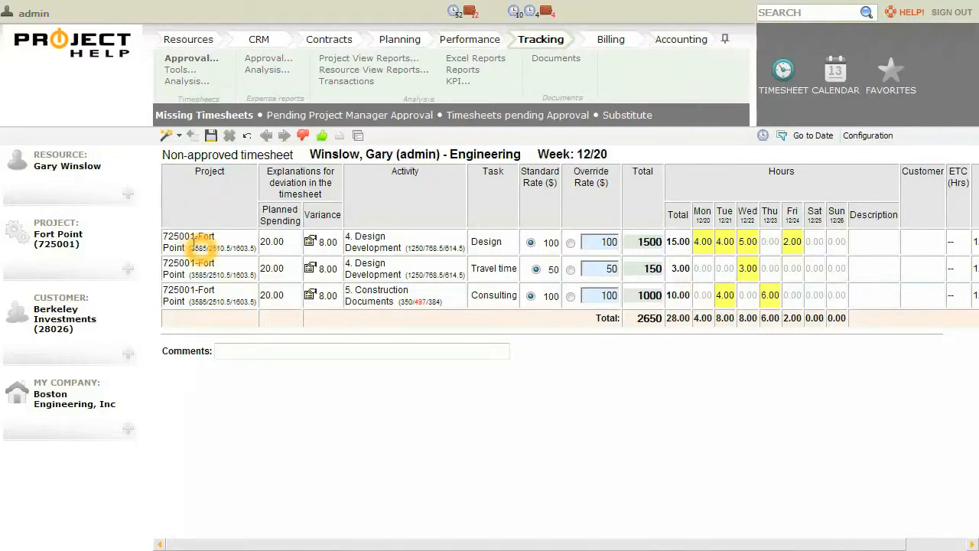
left_click(194, 245)
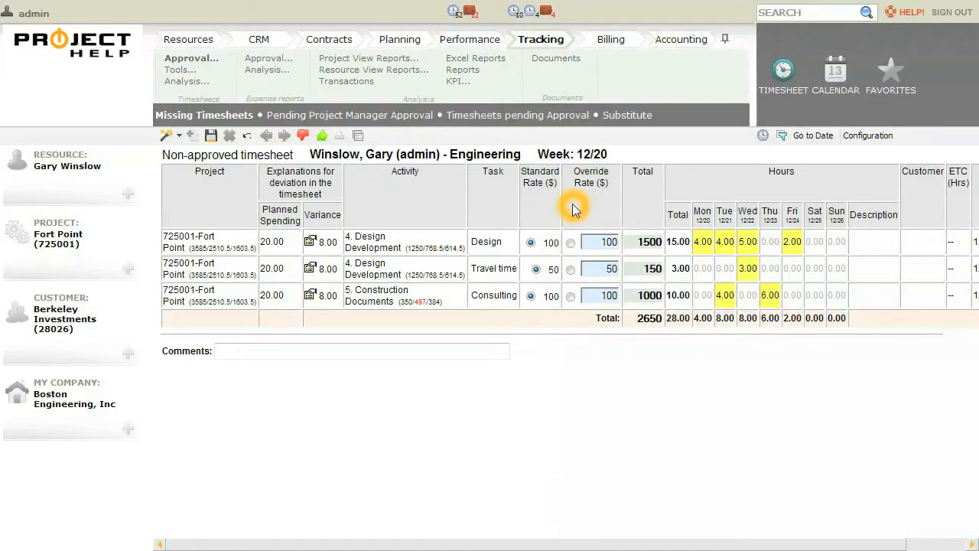
Try the override rate on the Design task line and return the line to its standard rate
left_click(603, 240)
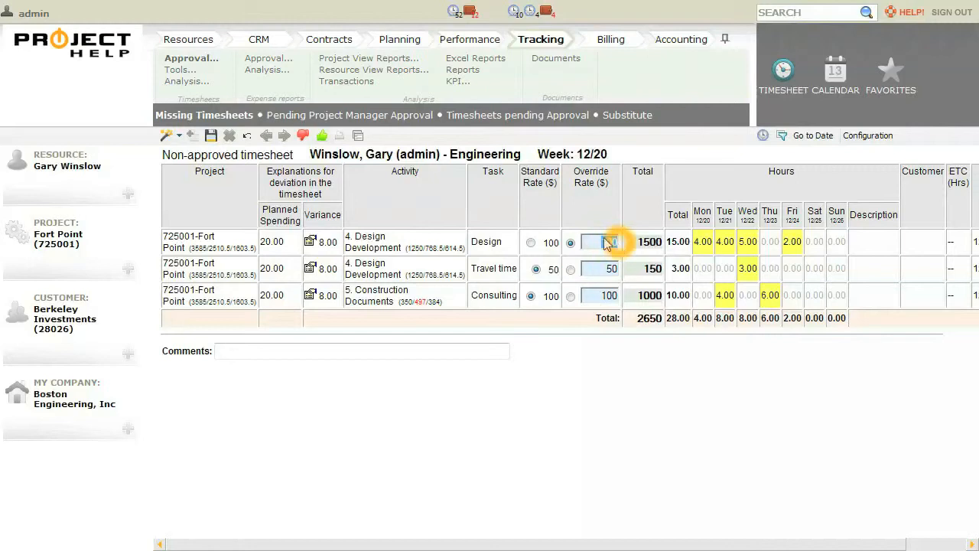
left_click(531, 243)
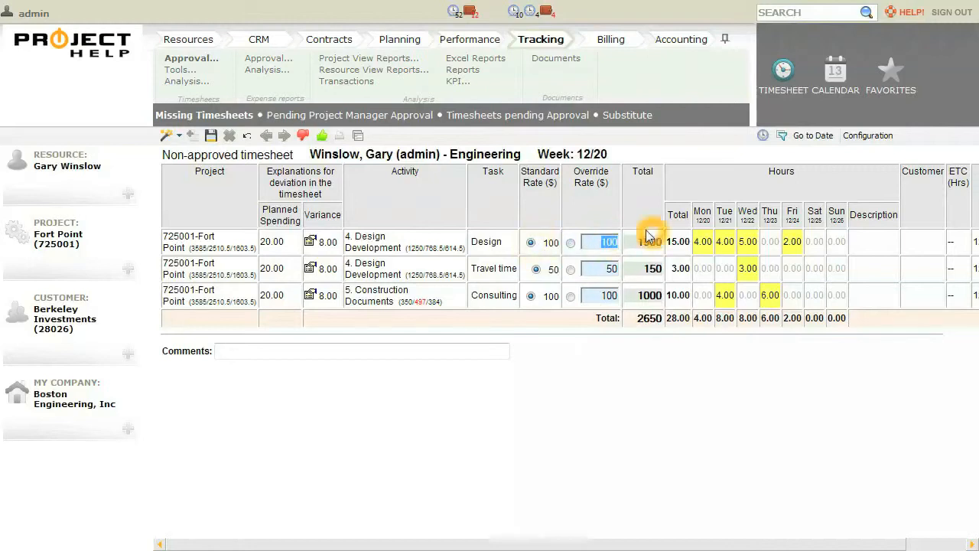
Add the comment "Comments" to the week 12/20 Fort Point timesheet and approve it as project manager
left_click(790, 242)
left_click(337, 350)
left_click(335, 350)
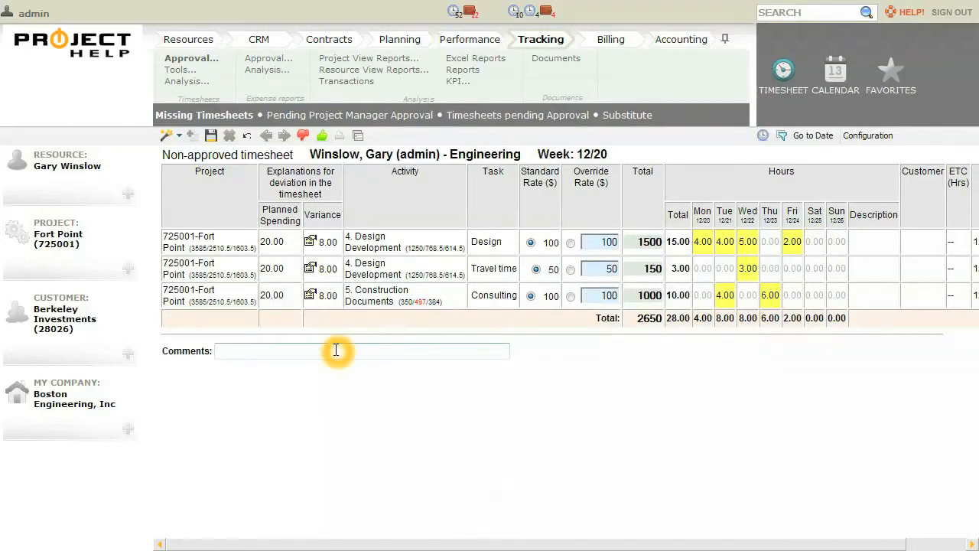
type("Comments")
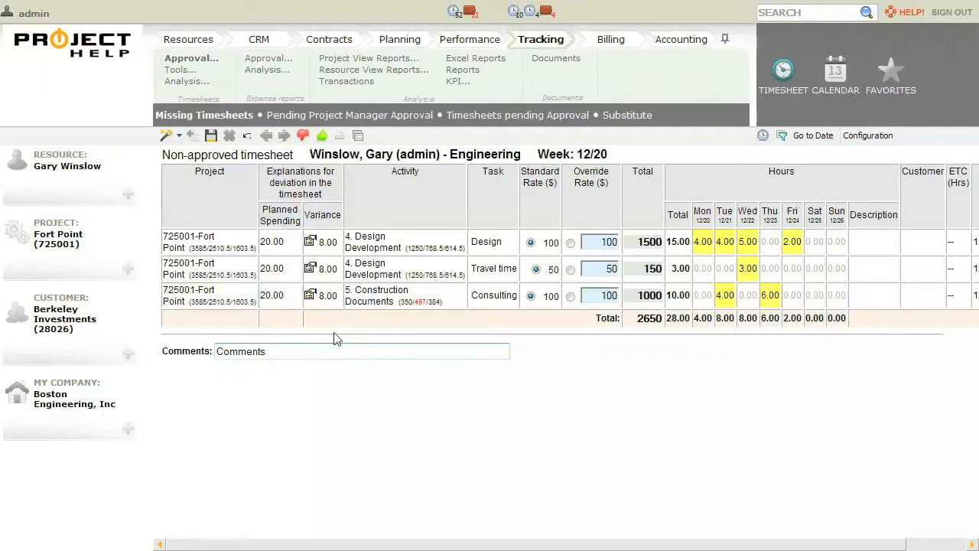
left_click(322, 138)
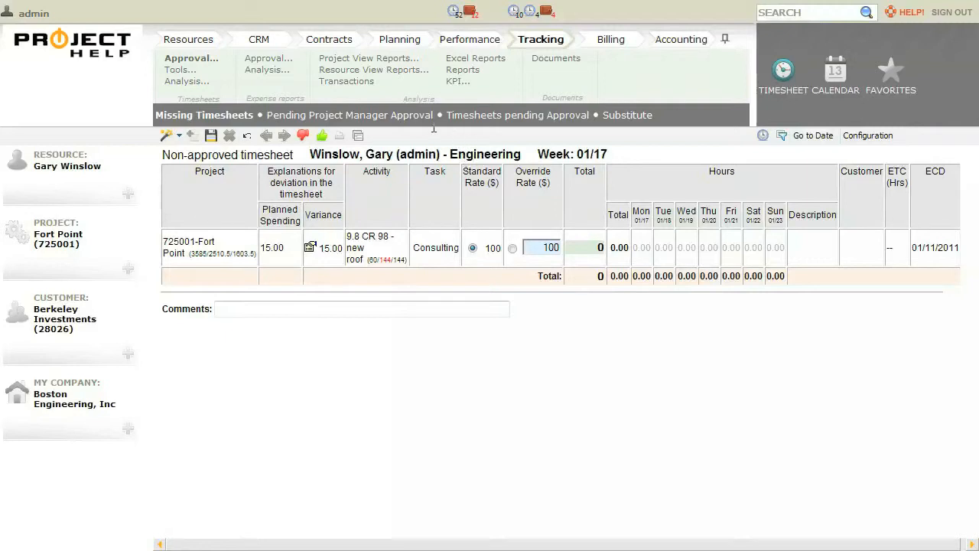
Open the current resource's non-approved week 12/20 timesheet from the timesheets pending approval
left_click(491, 121)
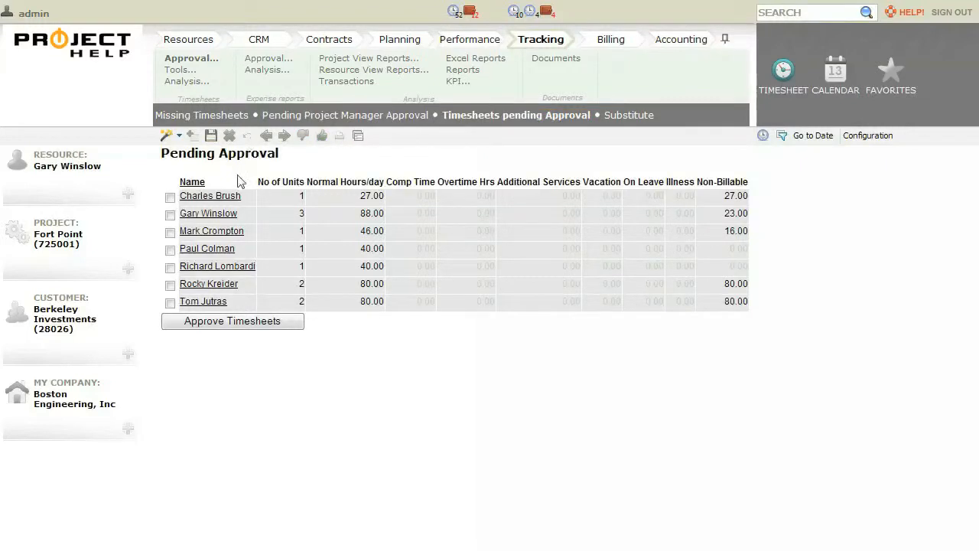
left_click(218, 215)
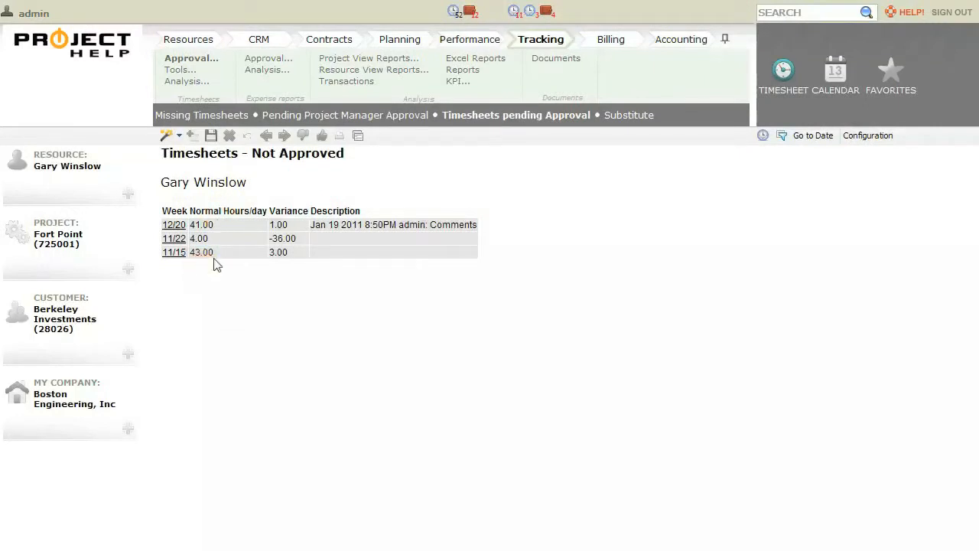
left_click(173, 226)
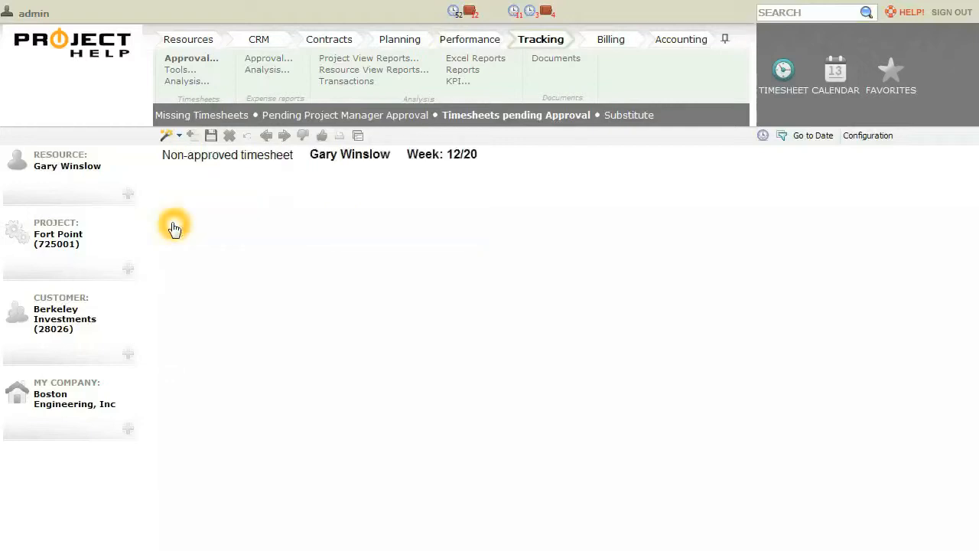
Examine the projects, activities, tasks, rates and daily hours listed on the full week 12/20 timesheet
left_click(247, 192)
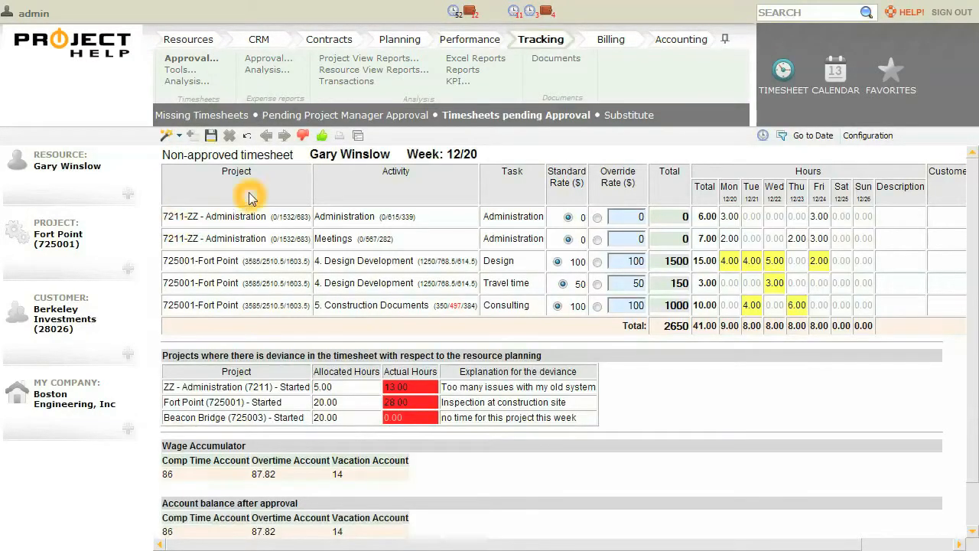
left_click(257, 191)
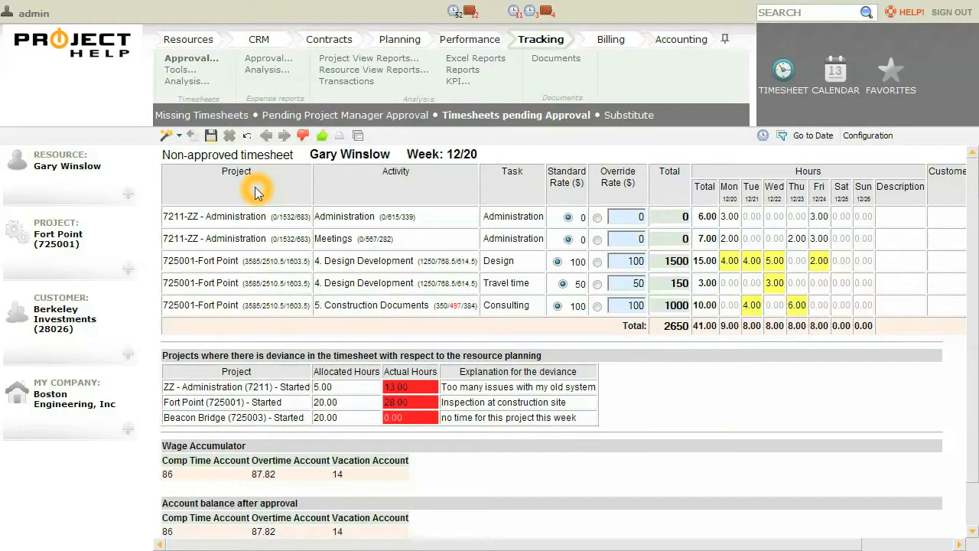
left_click(267, 216)
left_click(297, 217)
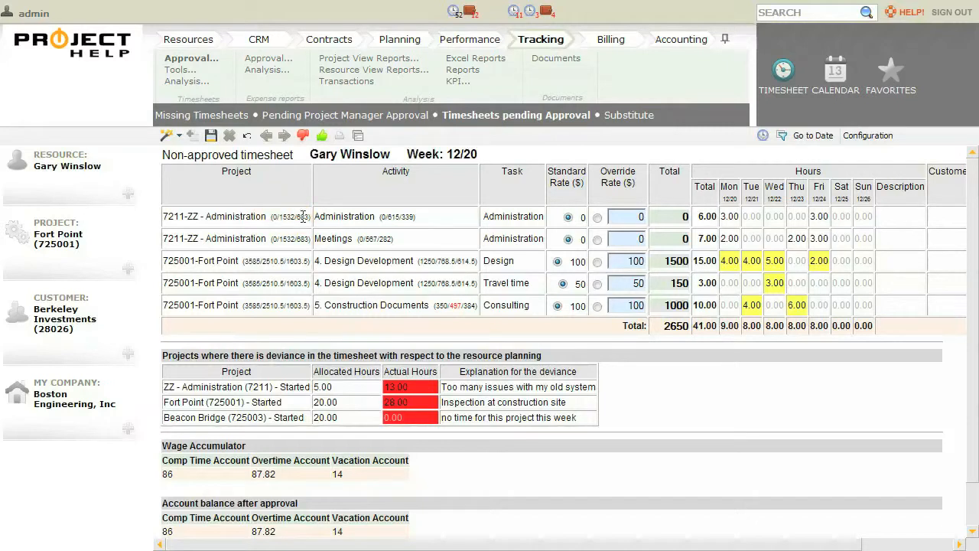
left_click(384, 184)
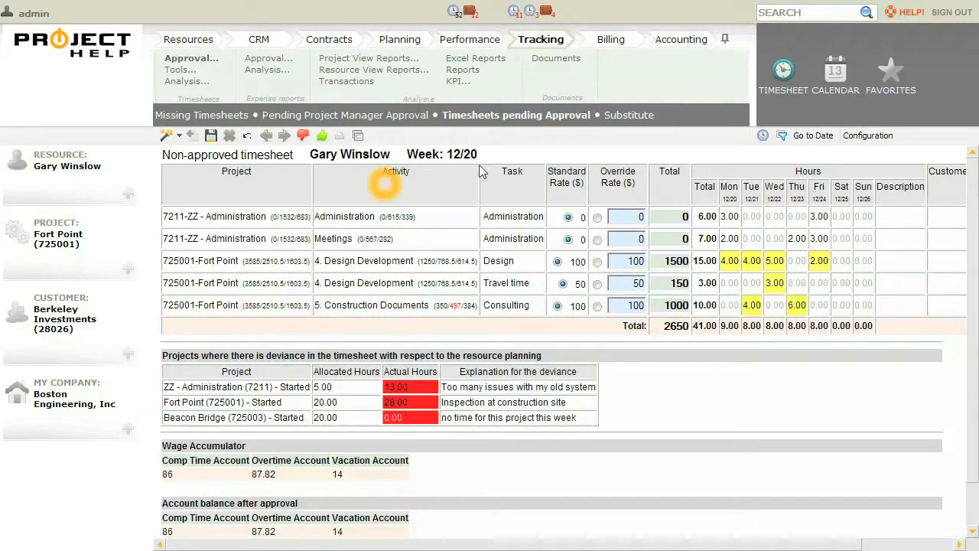
left_click(539, 185)
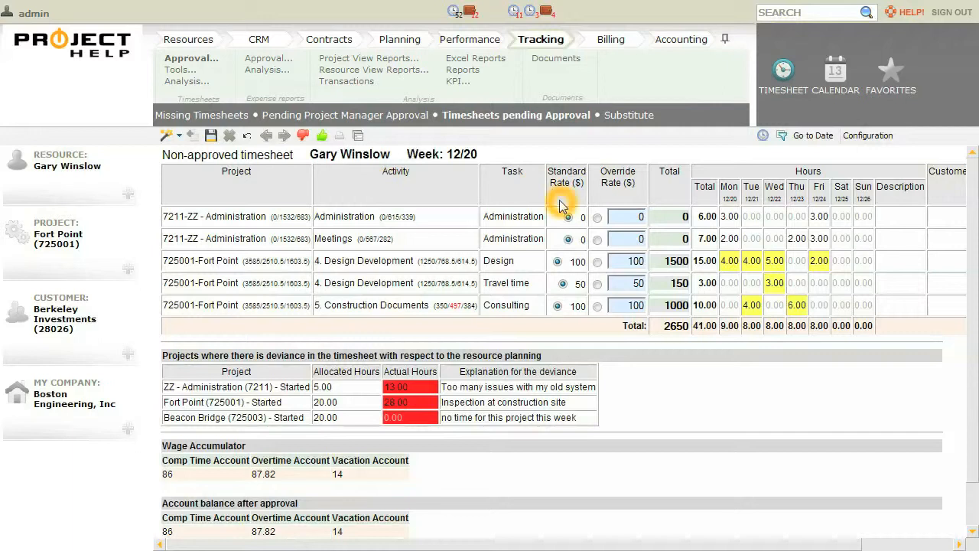
left_click(606, 194)
left_click(630, 217)
left_click(739, 198)
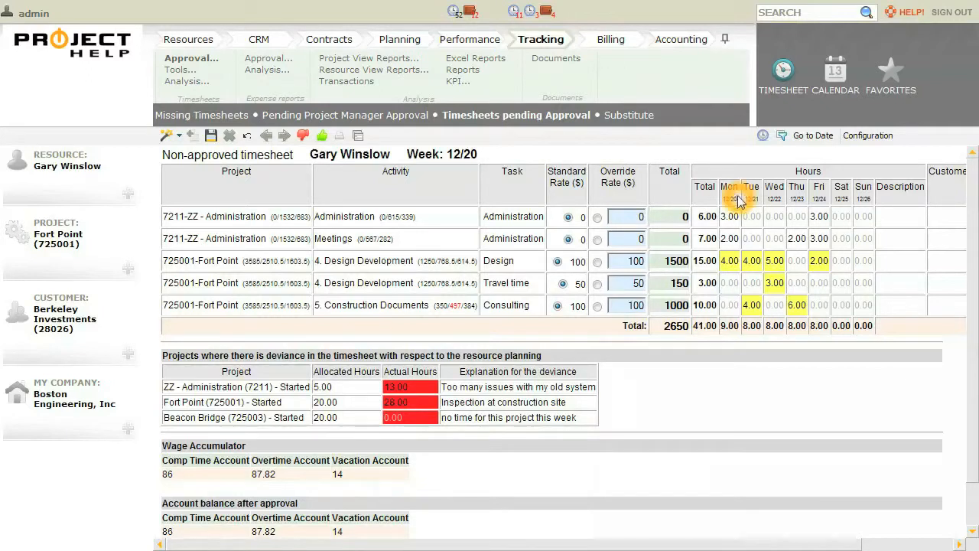
left_click(853, 214)
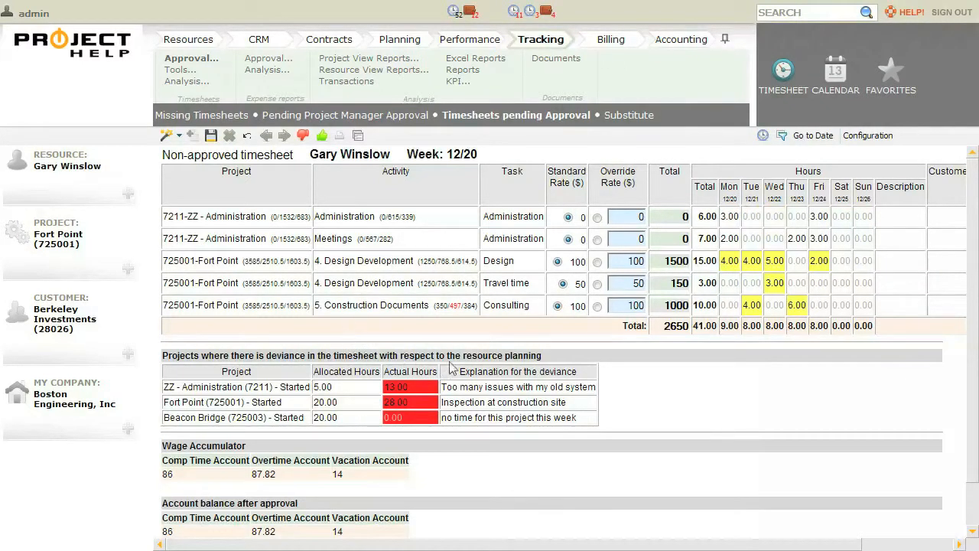
Review the deviance explanations, wage accumulator and account balance after approval on the week 12/20 timesheet
left_click(629, 390)
scroll(621, 423, "down", 1)
left_click(468, 413)
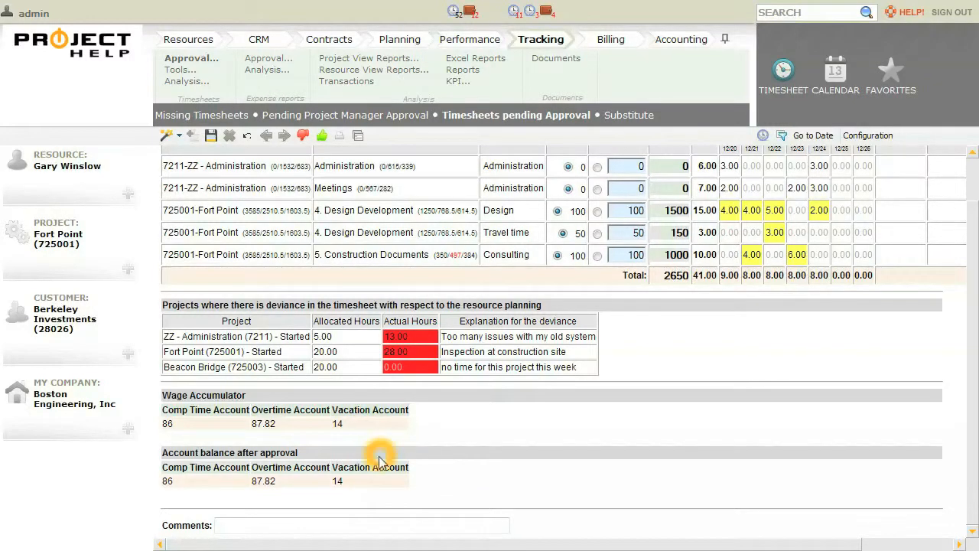
left_click(429, 469)
left_click(425, 473)
Add the comment "Comments" to the full week 12/20 timesheet and approve it
left_click(359, 521)
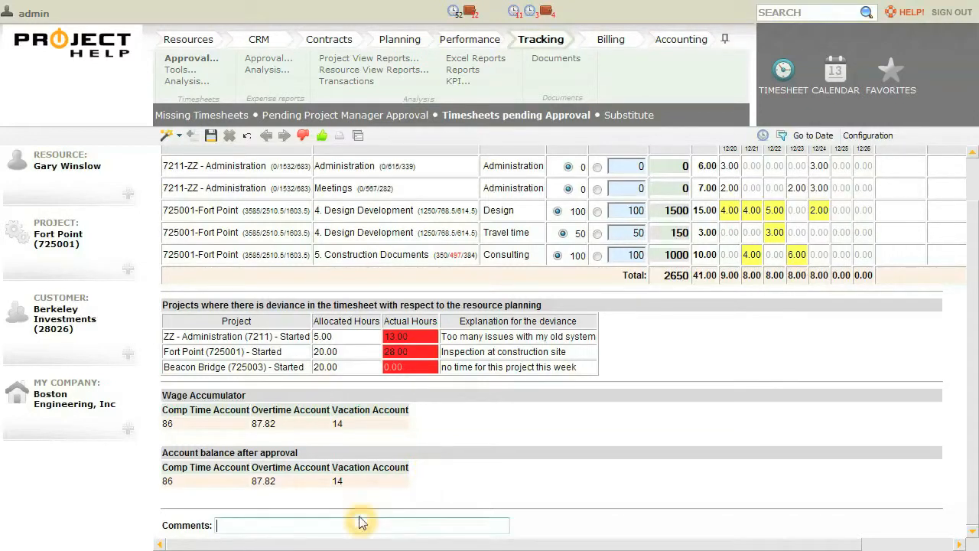
type("Comments")
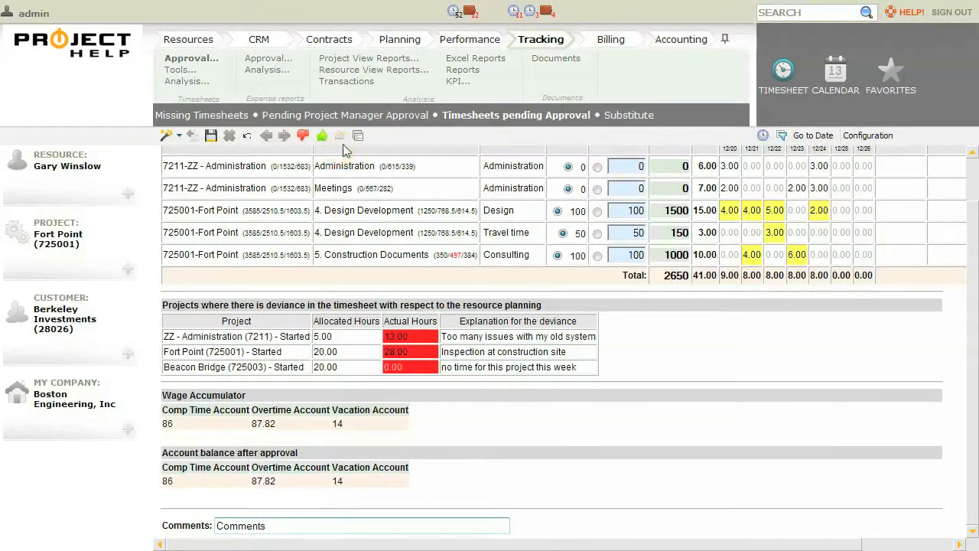
left_click(322, 137)
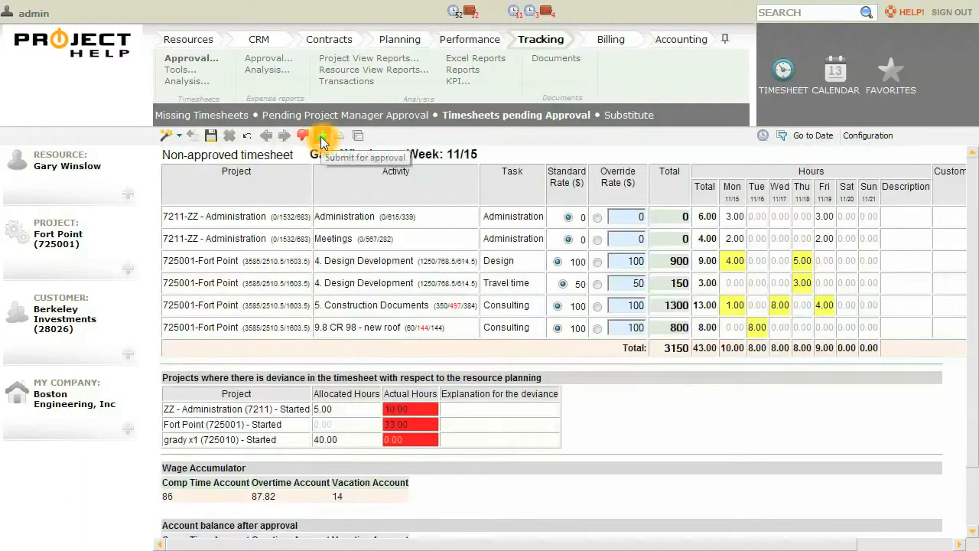
left_click(350, 139)
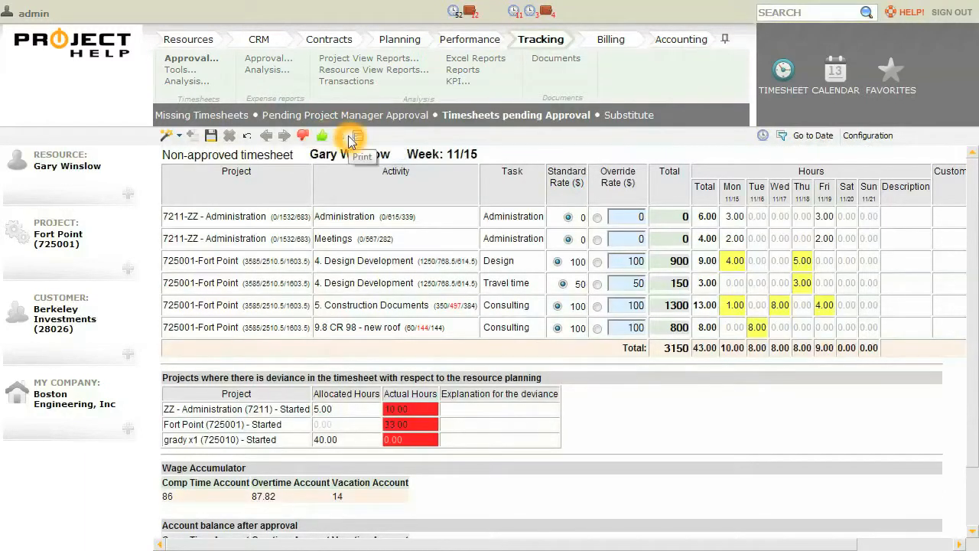